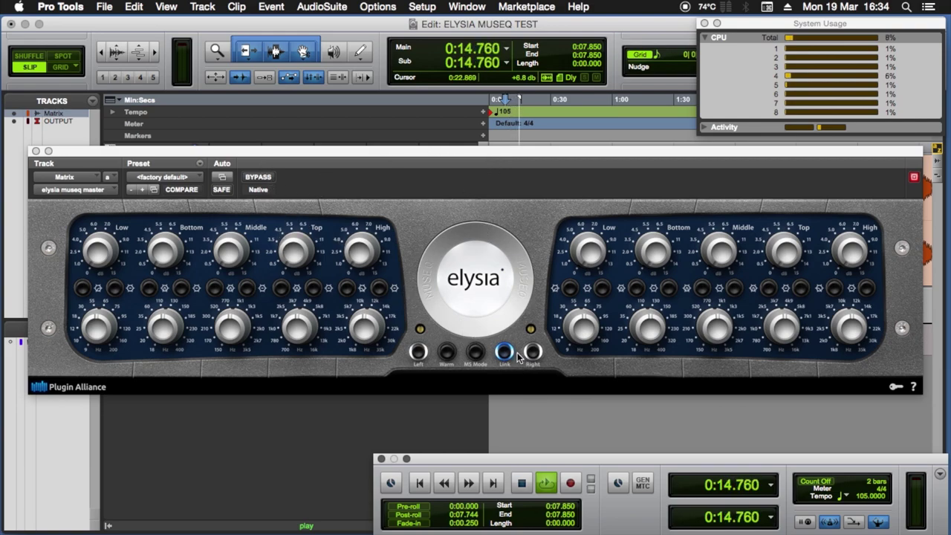
# Switch Warm mode on and back off to hear its effect on the Matrix track
pyautogui.click(447, 353)
pyautogui.click(447, 353)
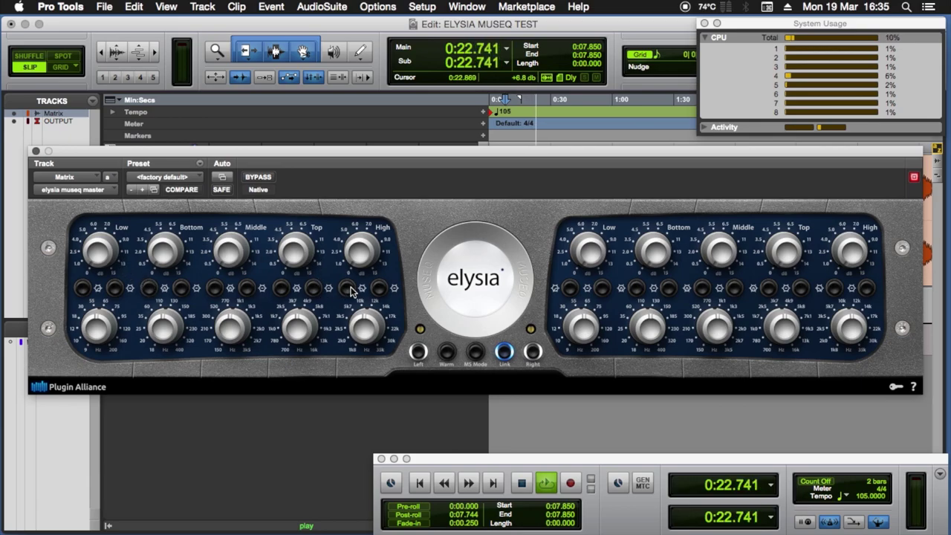
# Boost the High band of the linked EQ, shift it to a lower frequency and settle its gain by ear
pyautogui.moveTo(361, 253); pyautogui.dragTo(393, 201)
pyautogui.moveTo(359, 316)
pyautogui.mouseDown()
pyautogui.moveTo(372, 294)
pyautogui.moveTo(362, 347)
pyautogui.moveTo(362, 334)
pyautogui.mouseUp()
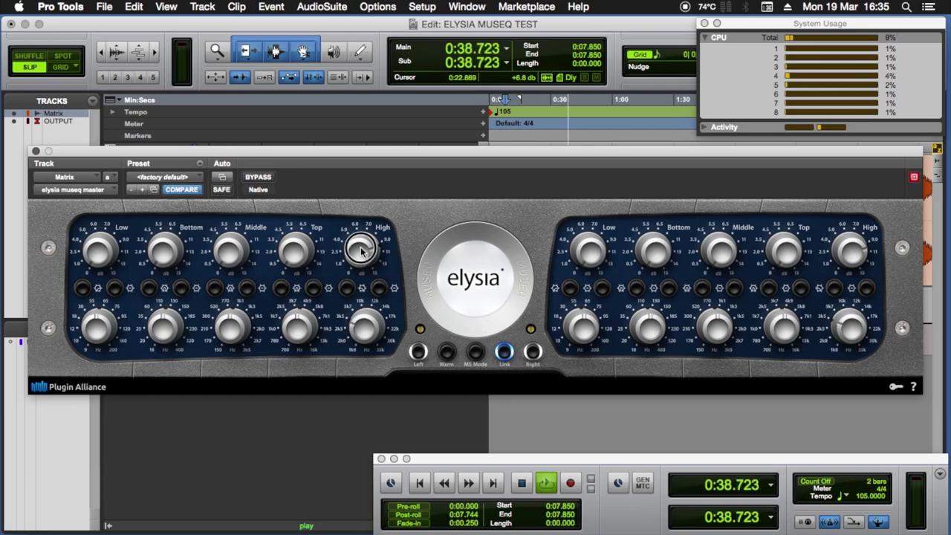
pyautogui.click(368, 227)
pyautogui.moveTo(370, 225); pyautogui.dragTo(362, 262)
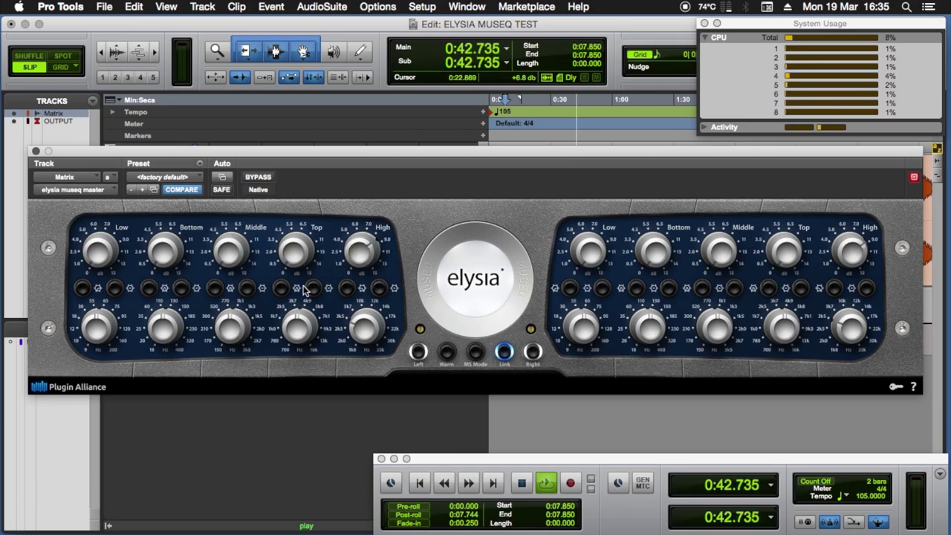
# Switch the Top band to cut, sweep its frequency with exaggerated gain, and reduce the gain to a moderate amount
pyautogui.click(280, 289)
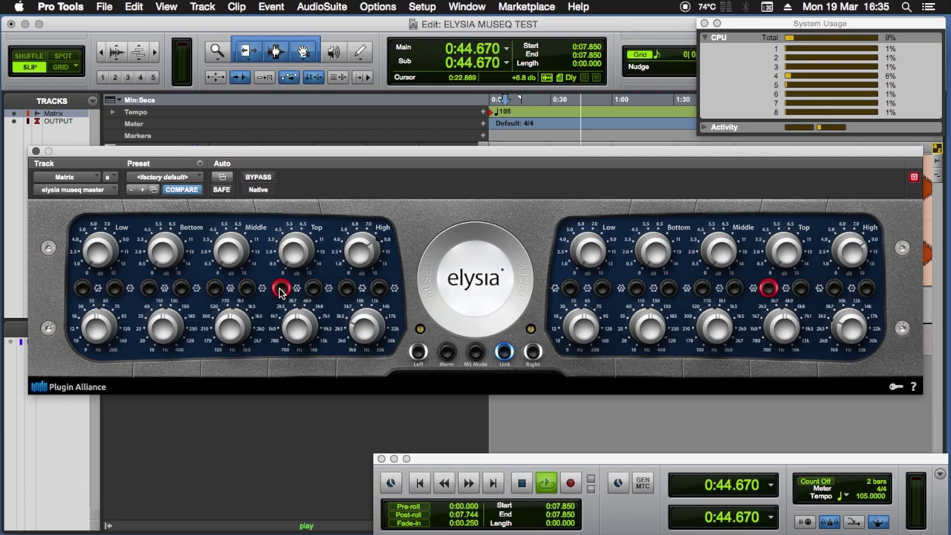
pyautogui.moveTo(297, 261); pyautogui.dragTo(330, 168)
pyautogui.moveTo(298, 320)
pyautogui.mouseDown()
pyautogui.moveTo(293, 384)
pyautogui.moveTo(290, 346)
pyautogui.moveTo(316, 276)
pyautogui.moveTo(307, 332)
pyautogui.moveTo(307, 318)
pyautogui.mouseUp()
pyautogui.moveTo(296, 260); pyautogui.dragTo(293, 299)
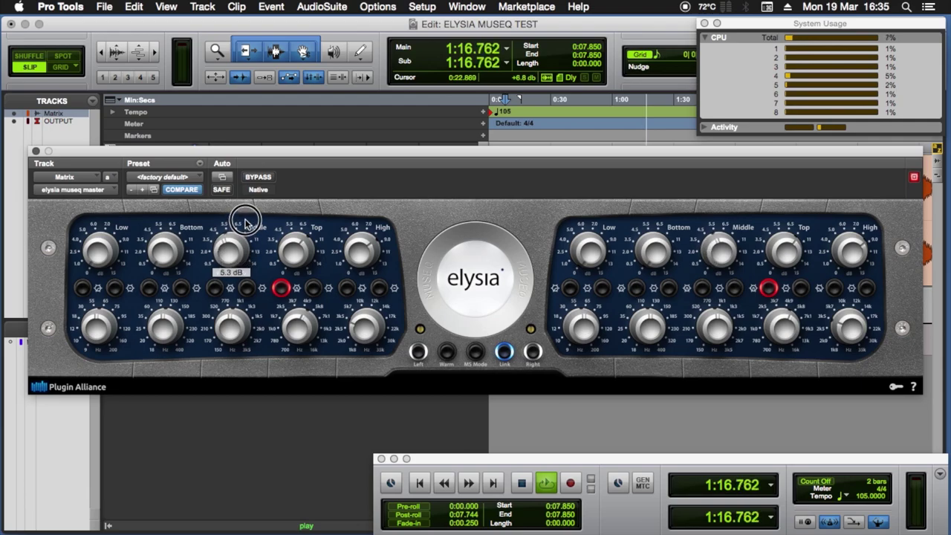
# Switch the Middle band to cut with narrow bandwidth, tune its frequency by ear and bring its gain down
pyautogui.click(215, 289)
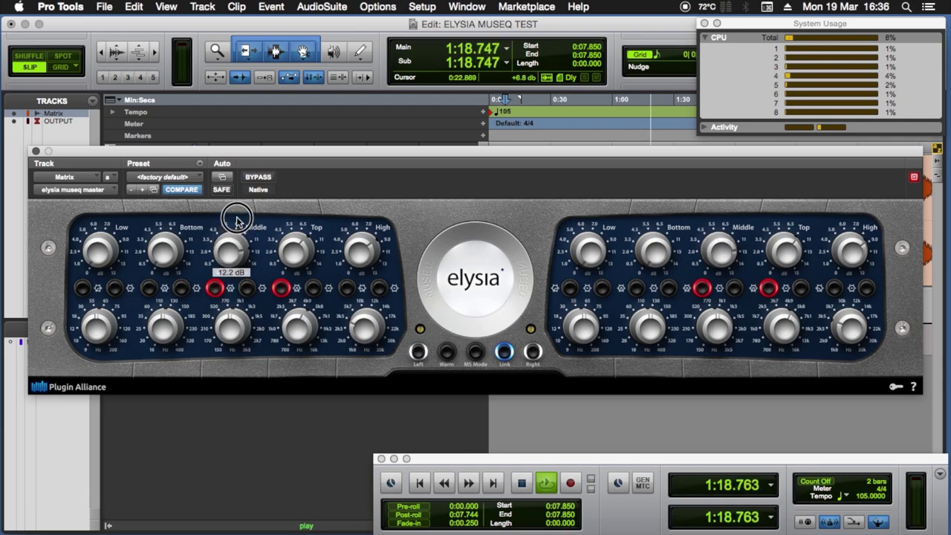
pyautogui.moveTo(227, 318)
pyautogui.mouseDown()
pyautogui.moveTo(228, 337)
pyautogui.moveTo(227, 326)
pyautogui.mouseUp()
pyautogui.moveTo(234, 260); pyautogui.dragTo(229, 302)
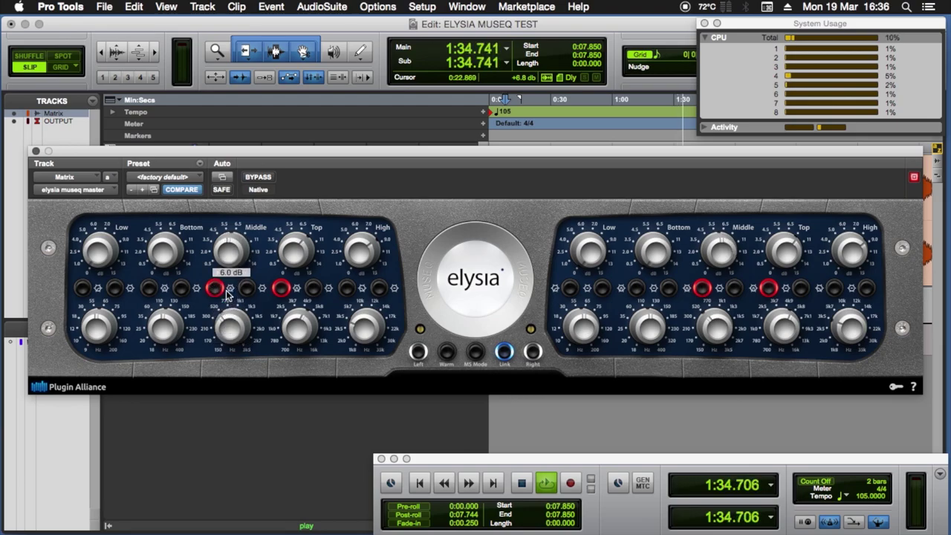
pyautogui.click(247, 288)
pyautogui.moveTo(236, 256); pyautogui.dragTo(223, 284)
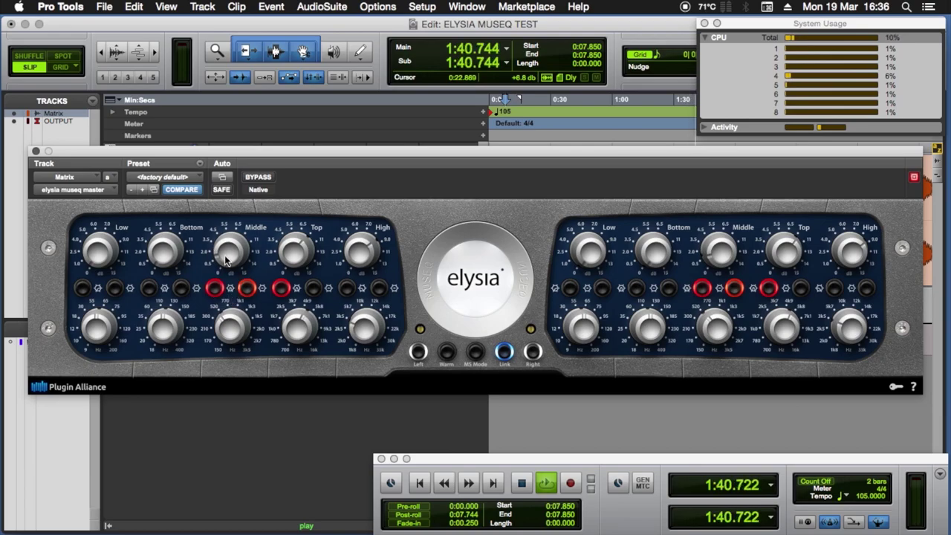
# Toggle the equalizer's bypass repeatedly to compare the processed and original sound
pyautogui.click(259, 177)
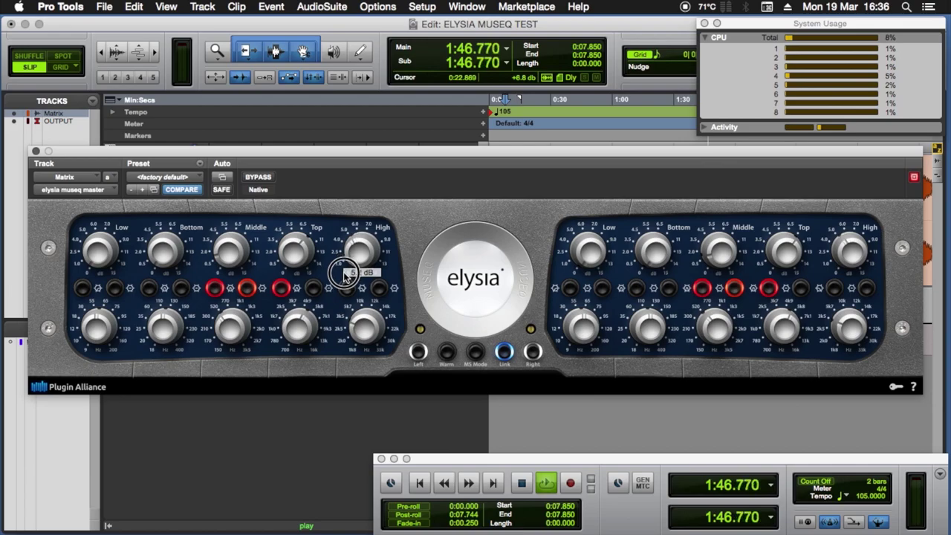
pyautogui.click(269, 182)
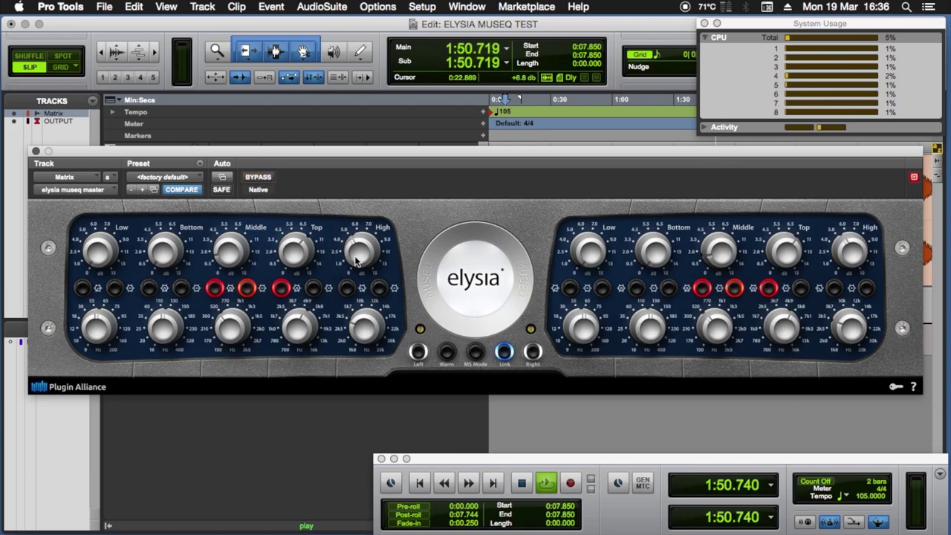
pyautogui.click(264, 180)
pyautogui.click(265, 180)
# Lower the equalizer's output gain slightly and compare the level against the bypassed signal
pyautogui.moveTo(420, 328); pyautogui.dragTo(421, 338)
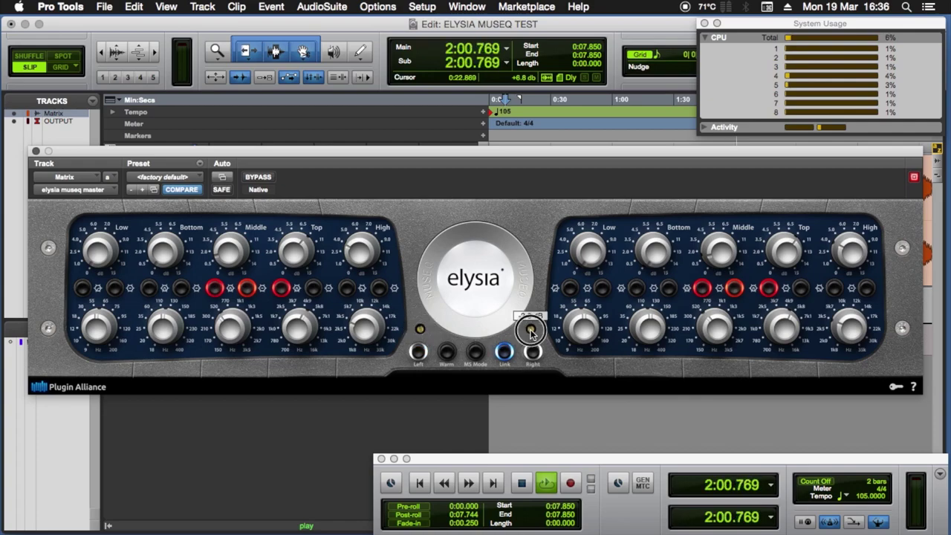
pyautogui.click(457, 277)
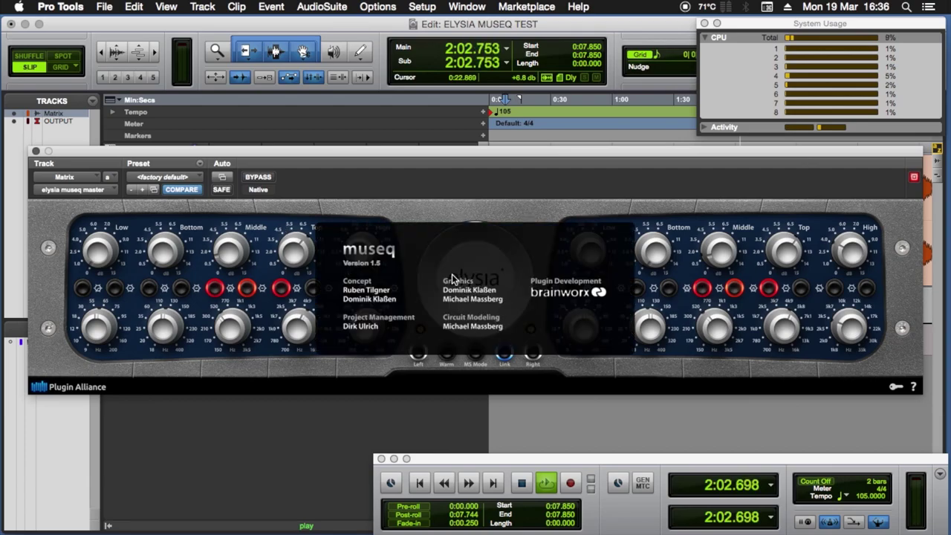
pyautogui.click(457, 276)
pyautogui.click(258, 177)
pyautogui.click(252, 181)
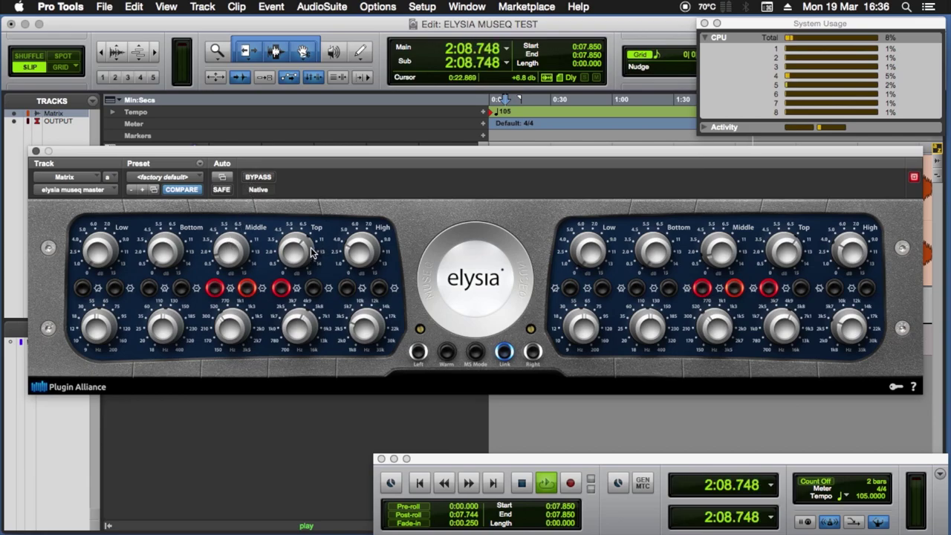
# Fine-tune the Top band's gain and check the change against the bypassed signal
pyautogui.moveTo(312, 252)
pyautogui.mouseDown()
pyautogui.moveTo(300, 265)
pyautogui.moveTo(327, 254)
pyautogui.mouseUp()
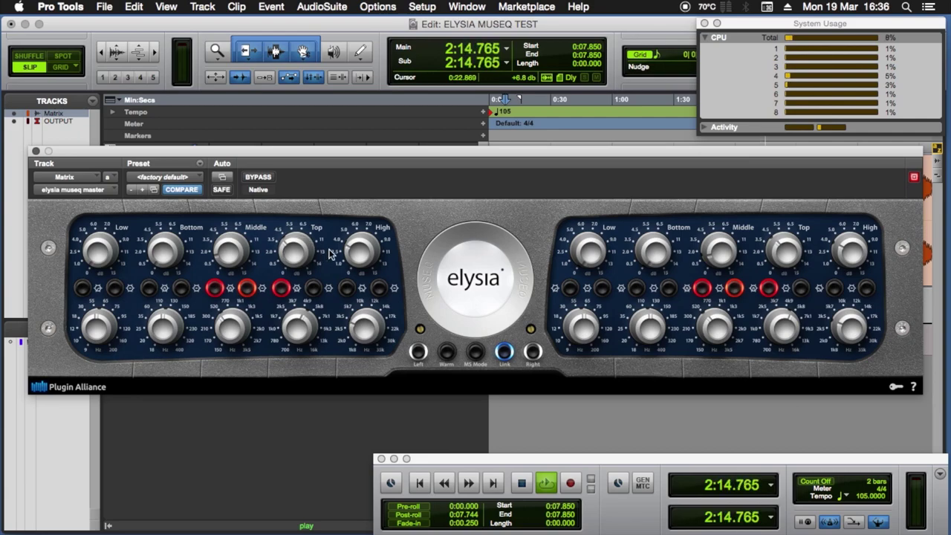
pyautogui.click(260, 178)
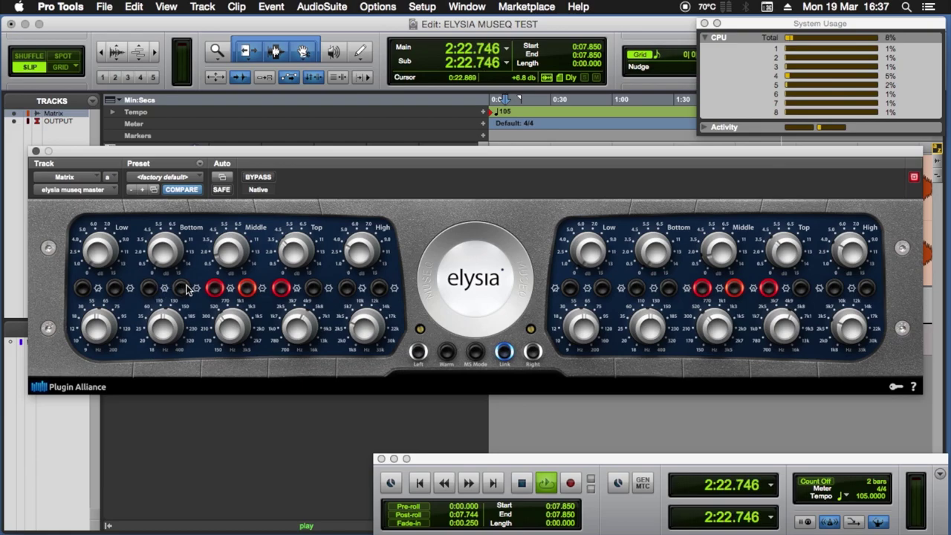
# Boost the Bottom band and tune its frequency to about 64 Hz
pyautogui.moveTo(174, 259); pyautogui.dragTo(201, 175)
pyautogui.moveTo(156, 322); pyautogui.dragTo(162, 330)
pyautogui.click(161, 327)
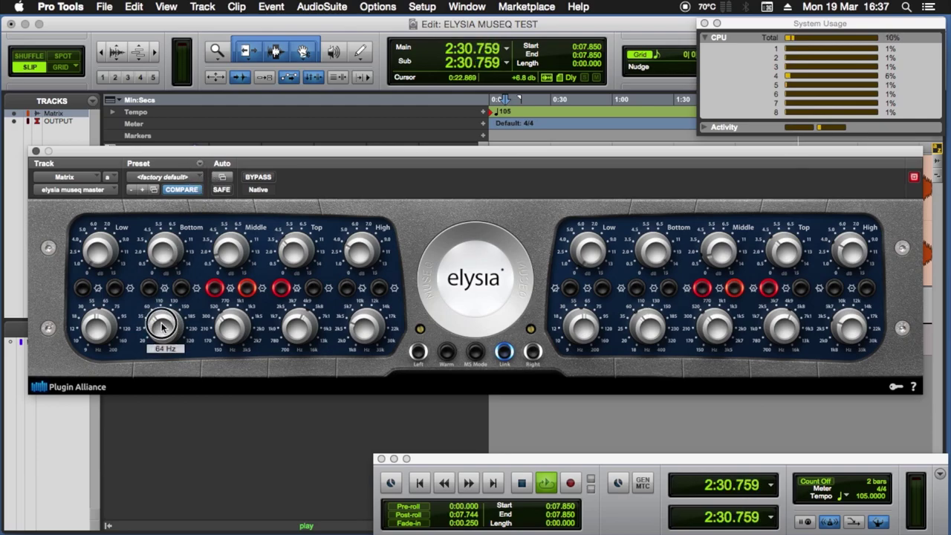
# Switch the Low band to cut, tune its frequency and gain by ear, and touch up the Bottom band's gain
pyautogui.click(116, 290)
pyautogui.click(115, 290)
pyautogui.click(84, 288)
pyautogui.moveTo(96, 260); pyautogui.dragTo(98, 257)
pyautogui.click(98, 321)
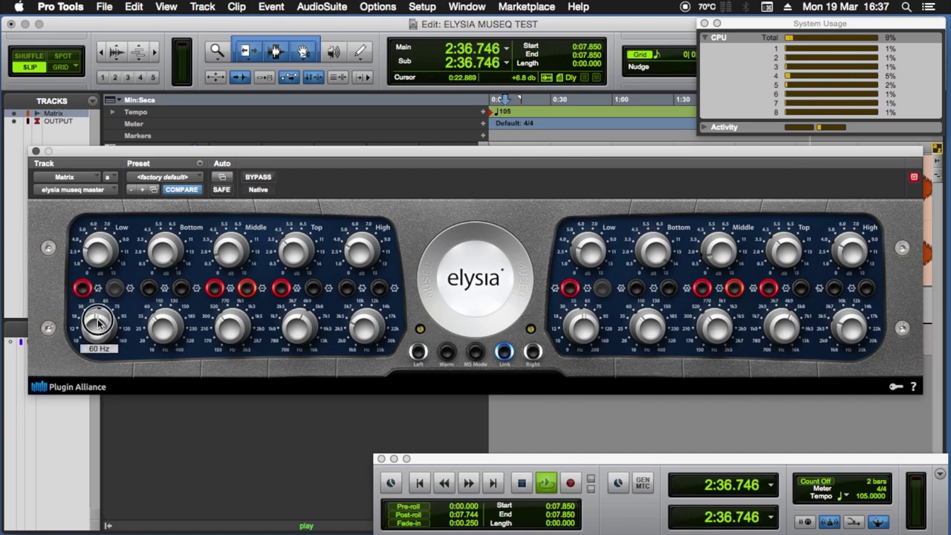
pyautogui.moveTo(98, 321); pyautogui.dragTo(102, 327)
pyautogui.click(116, 221)
pyautogui.moveTo(117, 221); pyautogui.dragTo(105, 258)
pyautogui.moveTo(164, 255)
pyautogui.mouseDown()
pyautogui.moveTo(161, 287)
pyautogui.moveTo(163, 258)
pyautogui.mouseUp()
# Move the plug-in window clear of the Matrix track's meter and compare levels with the equalizer bypassed and active
pyautogui.click(259, 178)
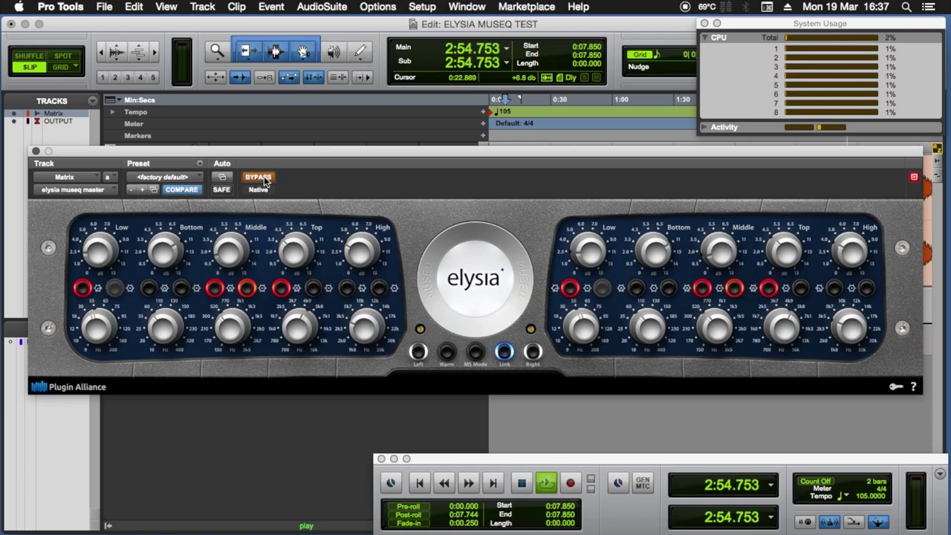
pyautogui.moveTo(288, 152); pyautogui.dragTo(293, 292)
pyautogui.click(269, 313)
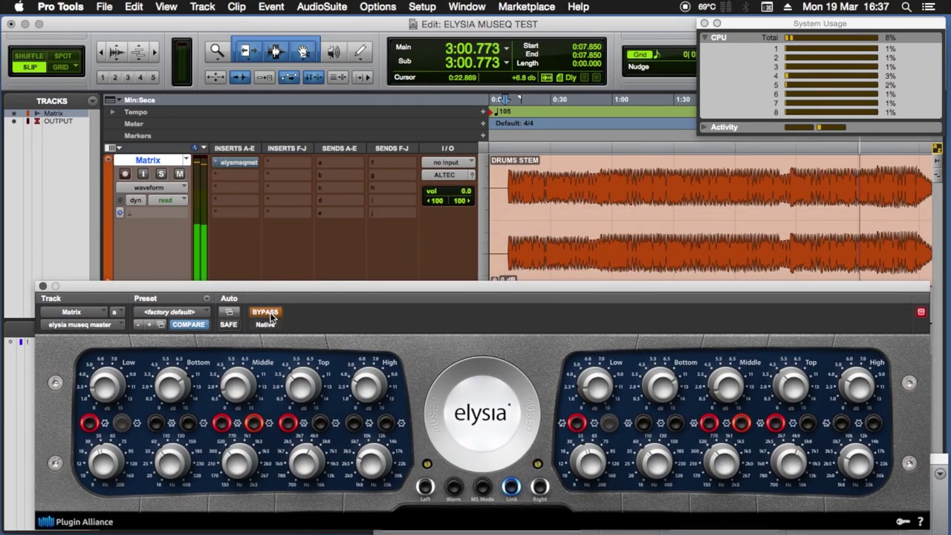
pyautogui.click(269, 313)
# Set the output gain to about -5.0 dB and toggle bypass repeatedly to compare processed and original sound at matched level
pyautogui.moveTo(426, 462); pyautogui.dragTo(426, 475)
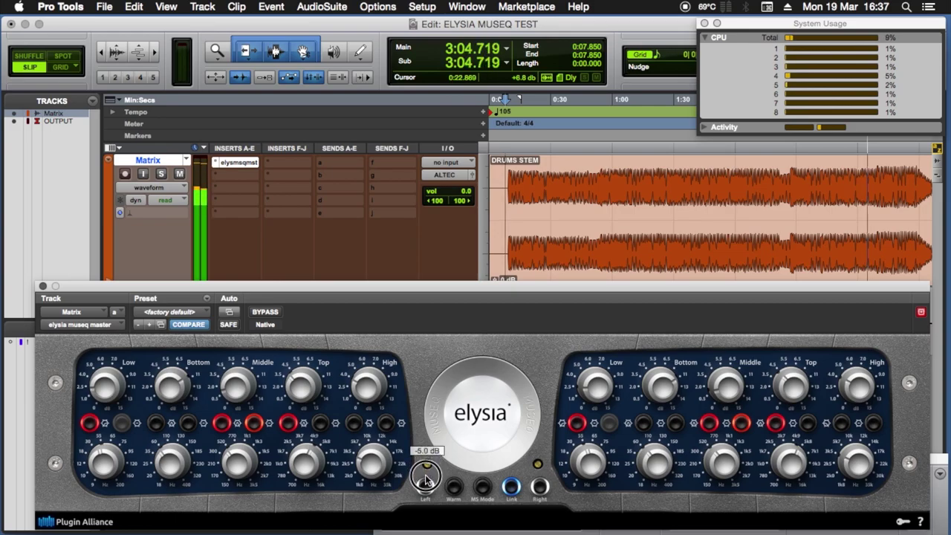
pyautogui.click(266, 313)
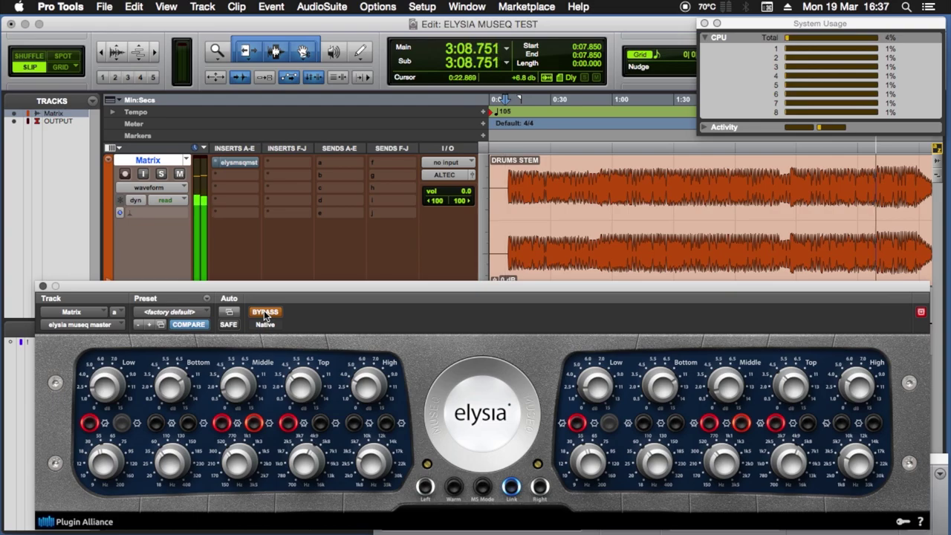
pyautogui.click(266, 313)
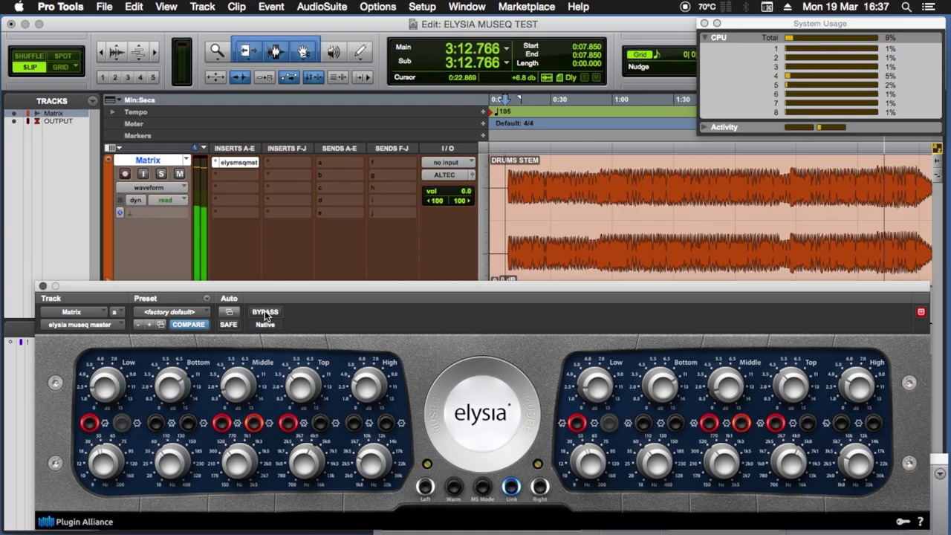
pyautogui.click(265, 313)
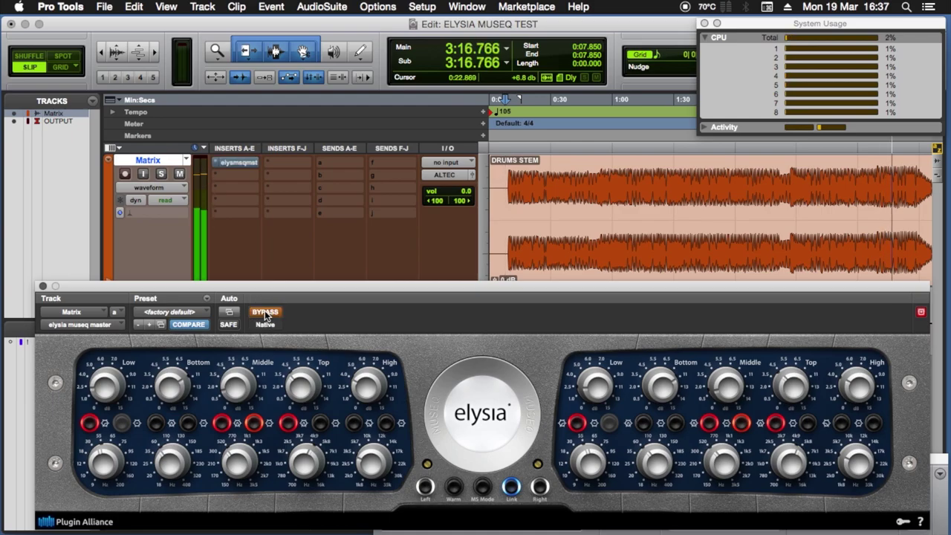
pyautogui.click(266, 313)
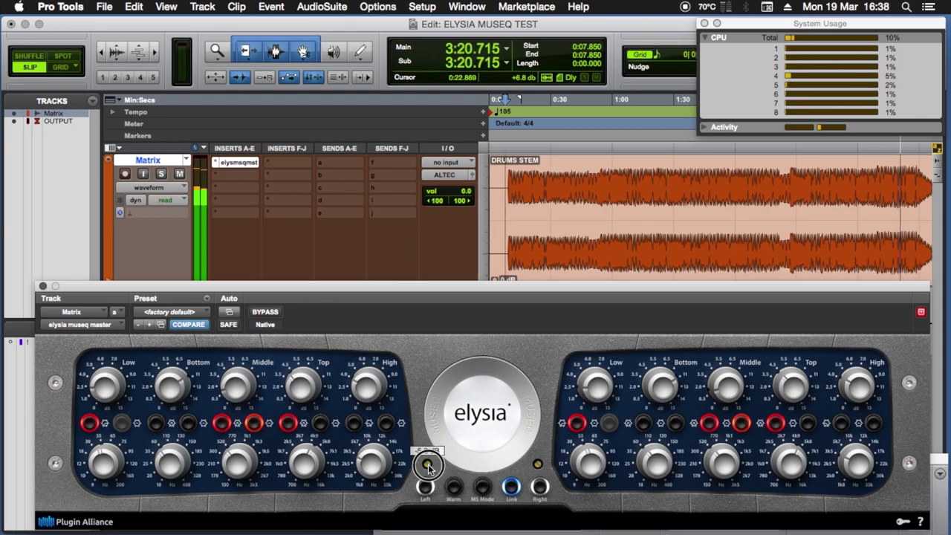
pyautogui.click(259, 313)
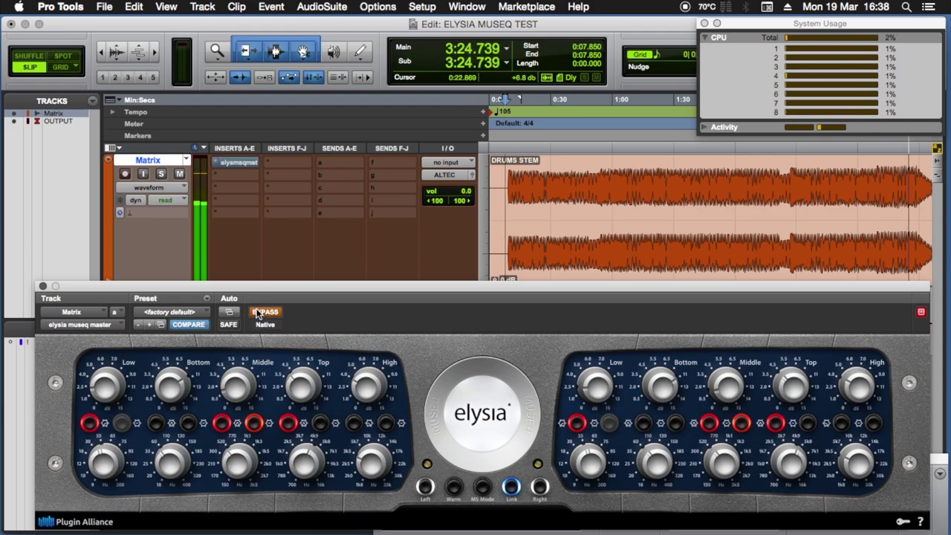
pyautogui.click(258, 313)
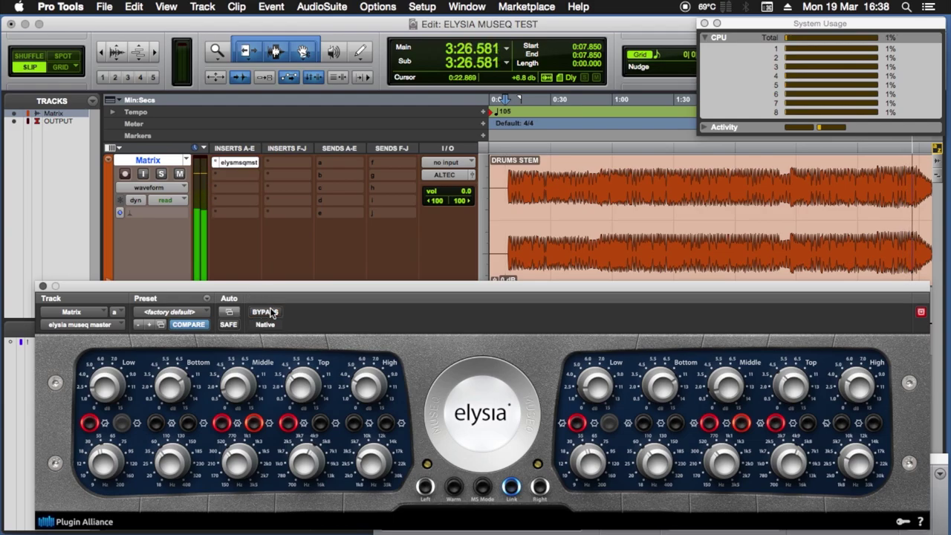
# Readjust the Bottom band's gain and compare the result with the bypassed signal
pyautogui.moveTo(175, 379); pyautogui.dragTo(179, 398)
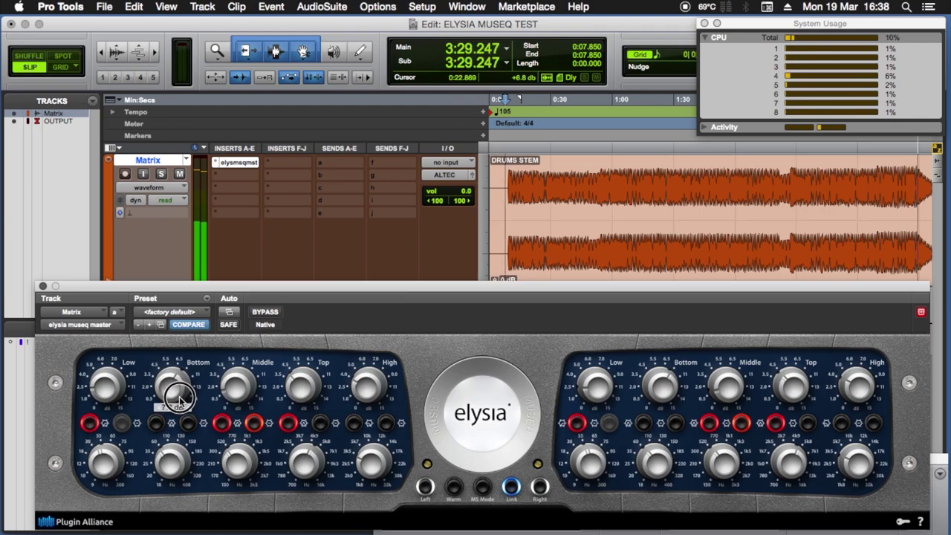
pyautogui.click(268, 312)
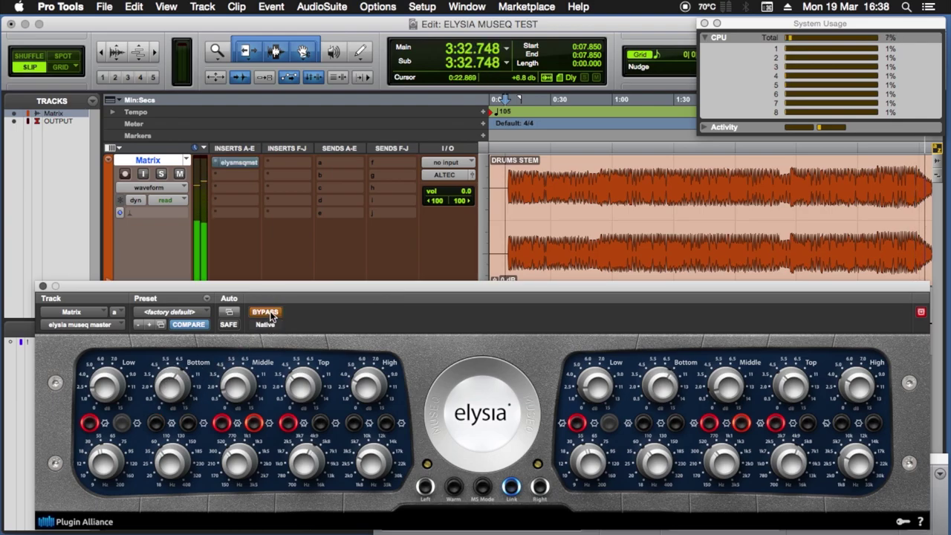
pyautogui.click(268, 312)
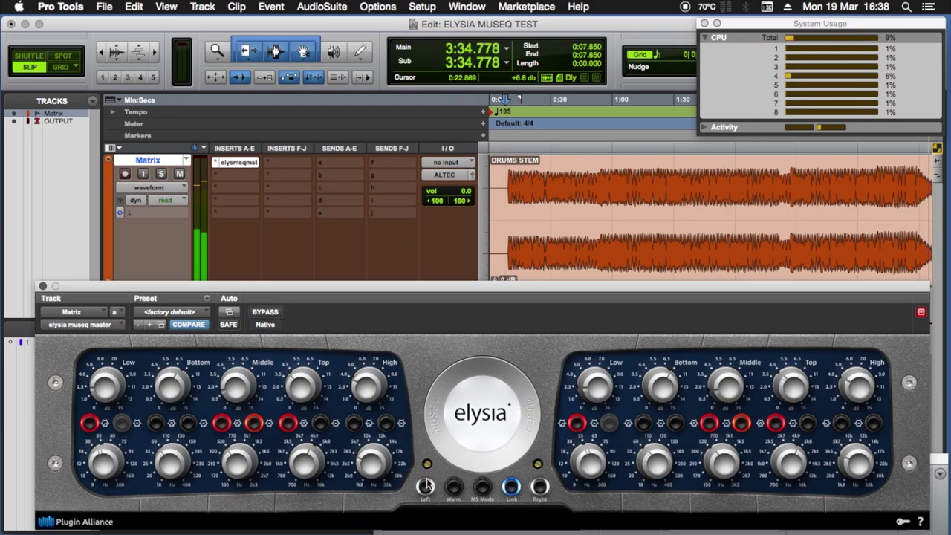